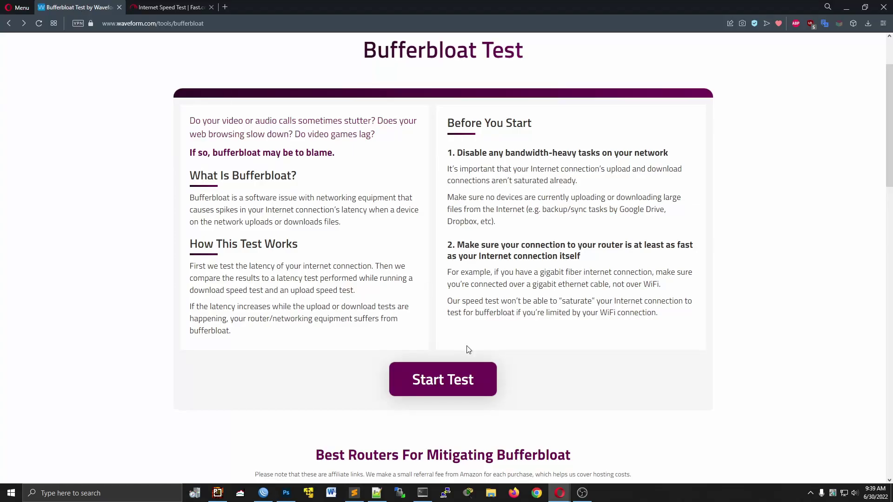
- Run the first bufferbloat test with the WinBox interface list moved to the top-left
{"action": "left_click", "coordinate": [466, 379]}
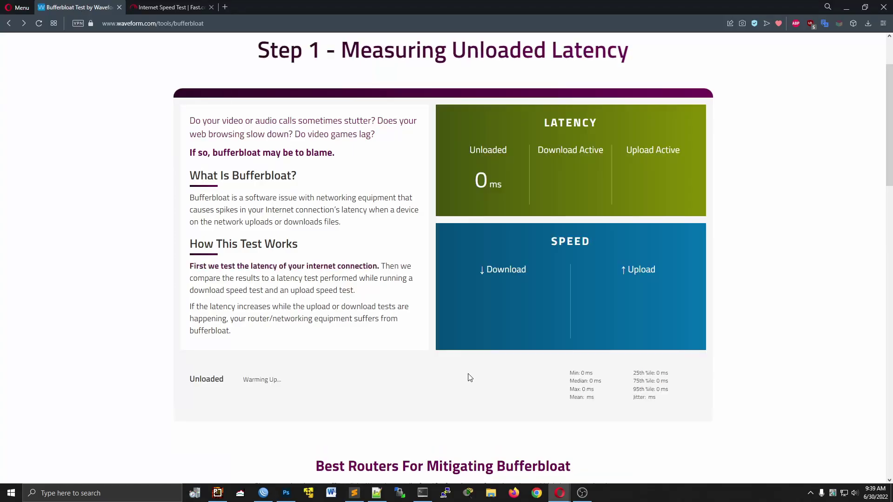
{"action": "left_click", "coordinate": [218, 492]}
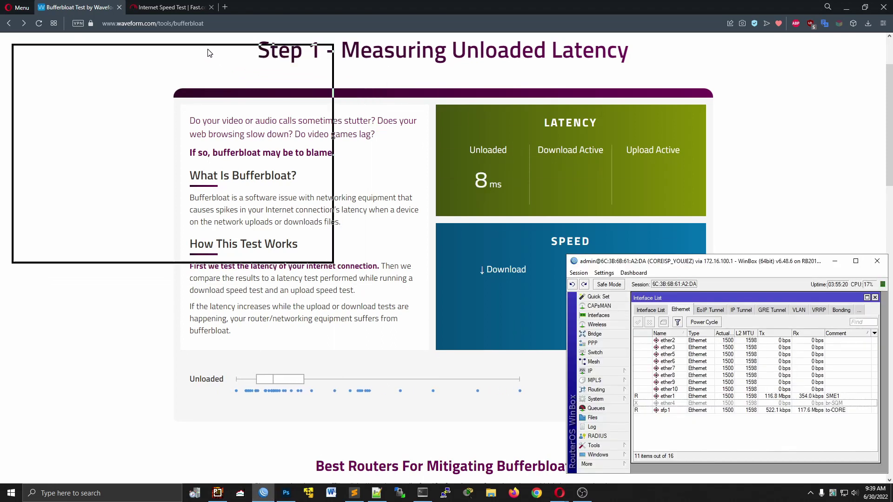
{"action": "left_click_drag", "start_coordinate": [207, 53], "coordinate": [203, 54]}
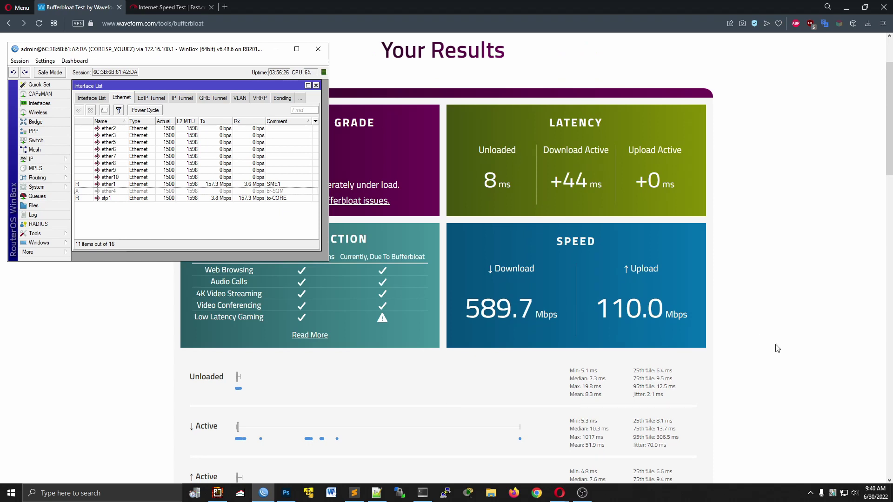
{"action": "left_click", "coordinate": [776, 349]}
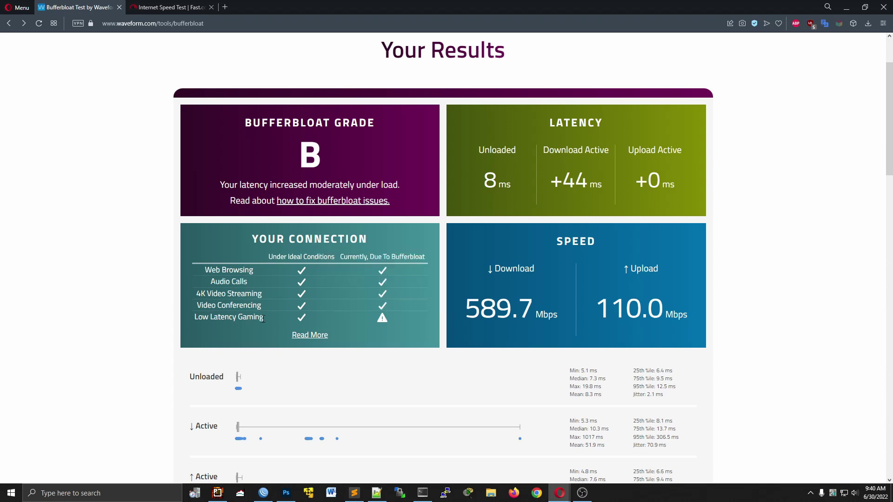
{"action": "left_click_drag", "start_coordinate": [264, 318], "coordinate": [141, 324]}
{"action": "left_click", "coordinate": [141, 324]}
- Enable the disabled br-SQM port ether4 in the WinBox interface list
{"action": "left_click", "coordinate": [263, 492]}
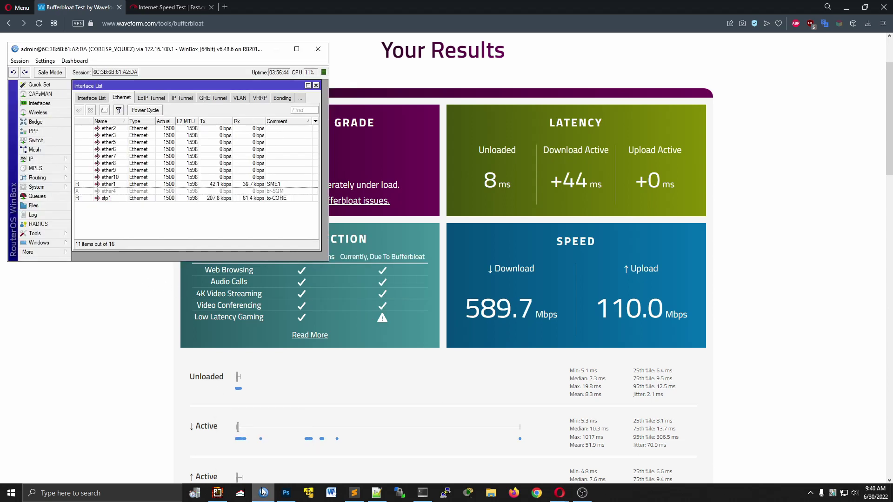
{"action": "left_click", "coordinate": [265, 191]}
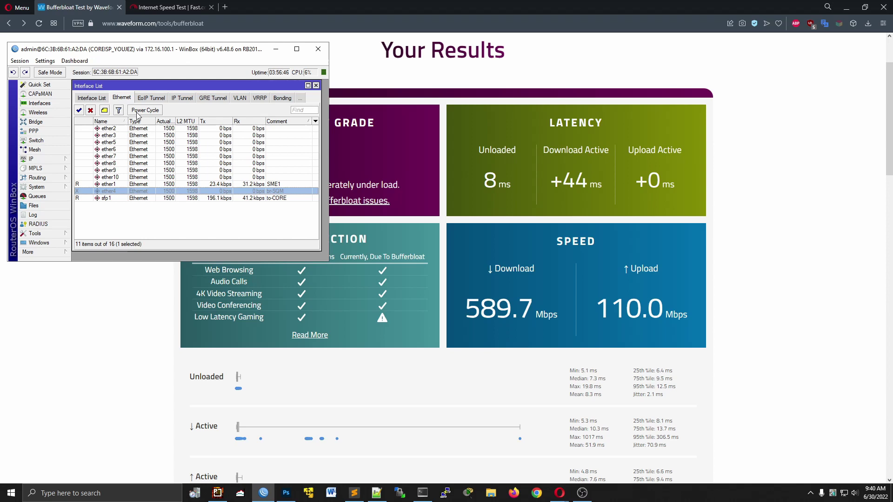
{"action": "left_click", "coordinate": [227, 230]}
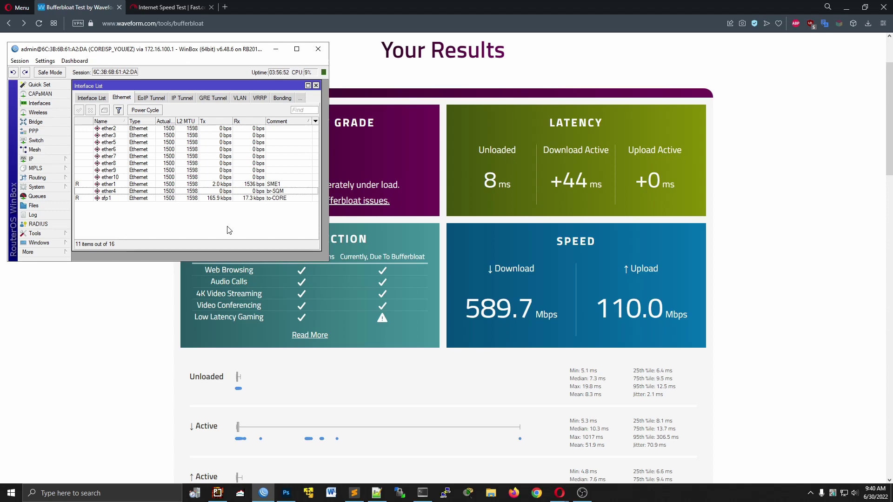
- Rerun the Fast.com speed test while watching ether4 traffic in WinBox
{"action": "left_click", "coordinate": [179, 9]}
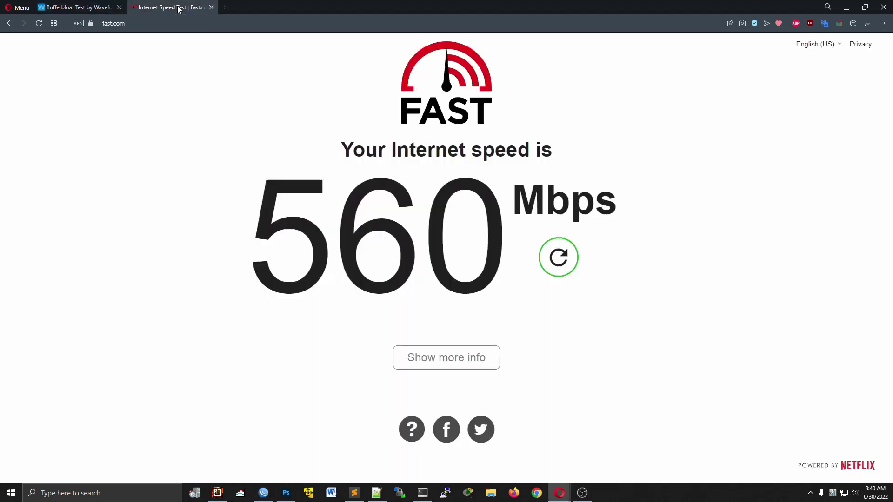
{"action": "left_click", "coordinate": [551, 269]}
{"action": "left_click", "coordinate": [263, 493]}
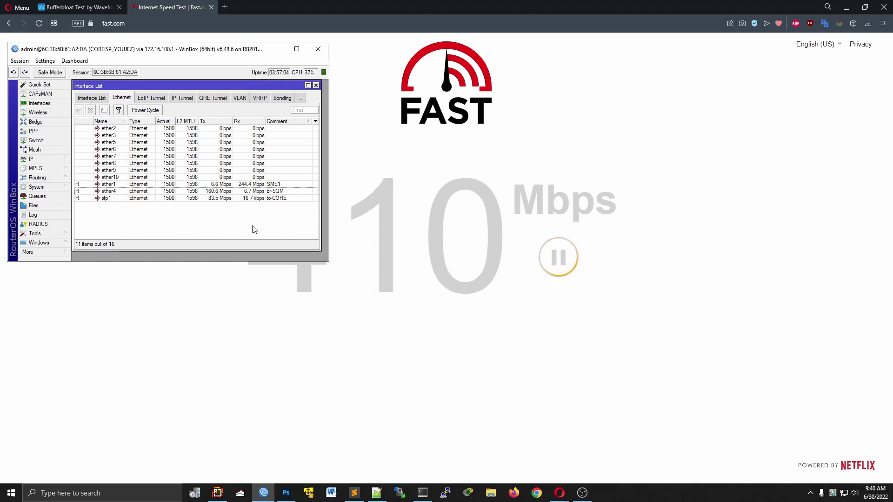
{"action": "left_click", "coordinate": [290, 193]}
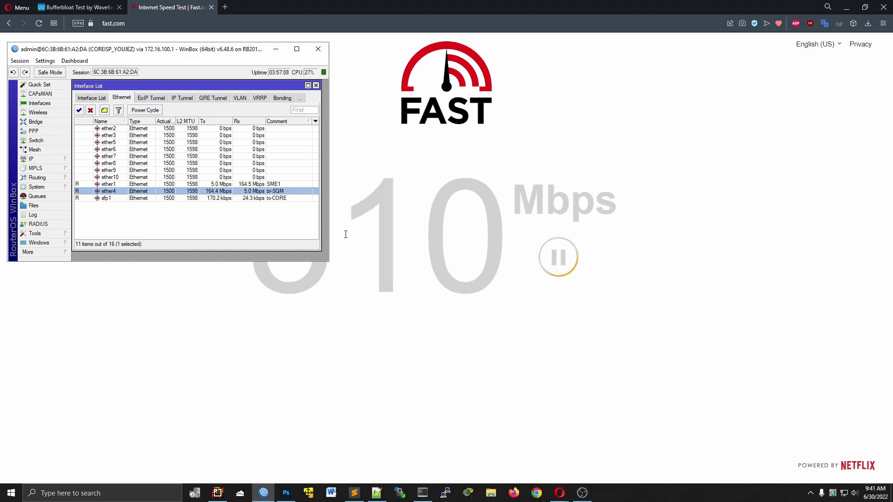
- Expand Fast.com's details: 160 Mbps down, 6 ms latency, 49 Mbps up
{"action": "left_click", "coordinate": [557, 268]}
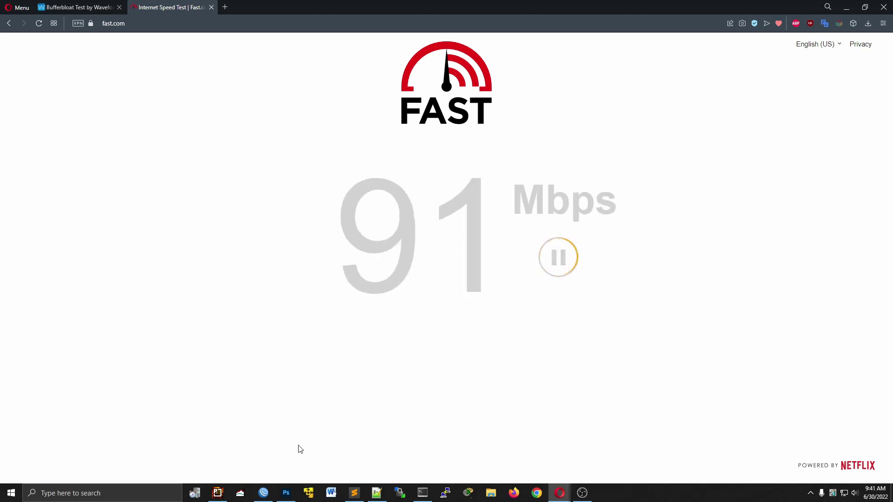
{"action": "left_click", "coordinate": [266, 493]}
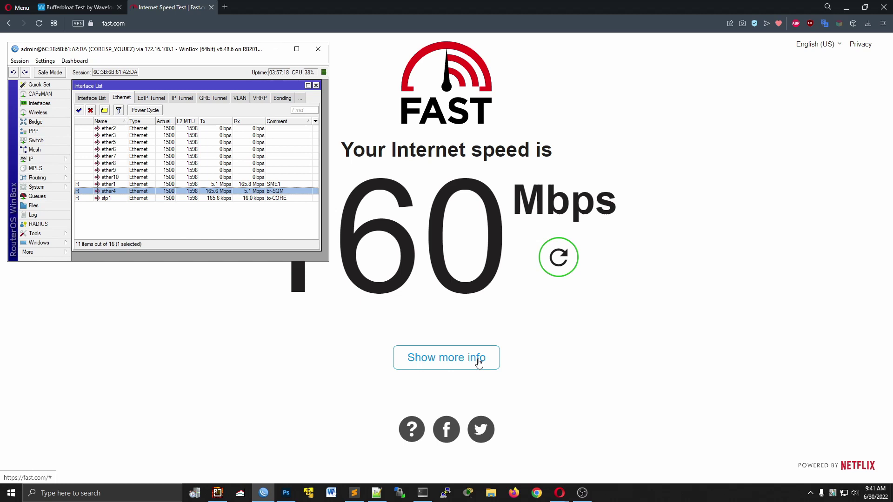
{"action": "left_click", "coordinate": [478, 362]}
{"action": "left_click", "coordinate": [263, 493]}
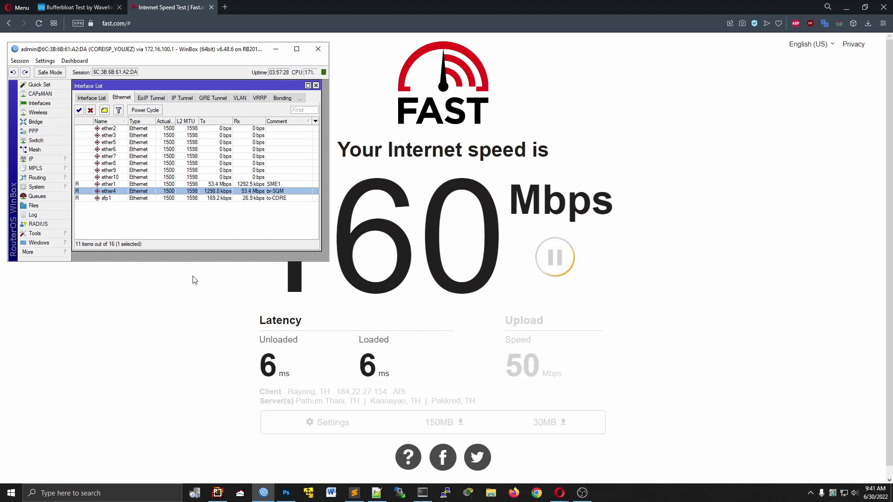
- Rerun the Waveform test with ether4 enabled, giving +4 ms download latency
{"action": "left_click", "coordinate": [92, 8]}
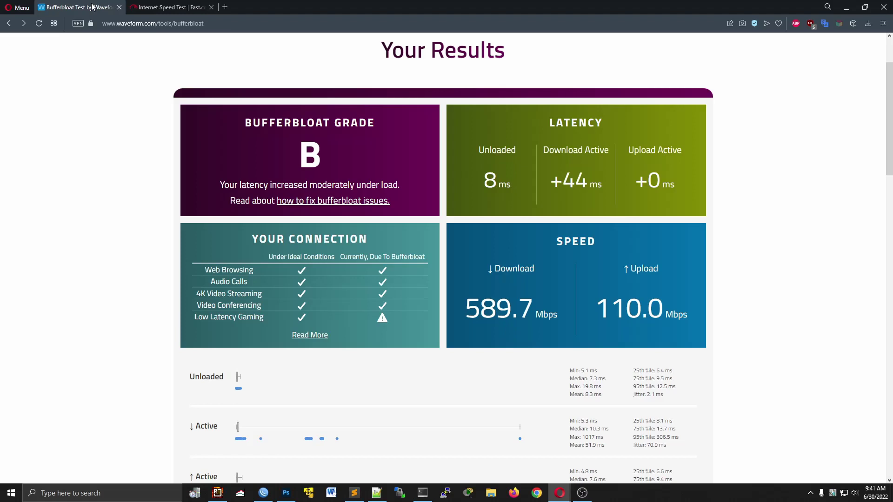
{"action": "scroll", "coordinate": [743, 342], "scroll_direction": "down", "scroll_amount": 1}
{"action": "scroll", "coordinate": [712, 458], "scroll_direction": "down", "scroll_amount": 2}
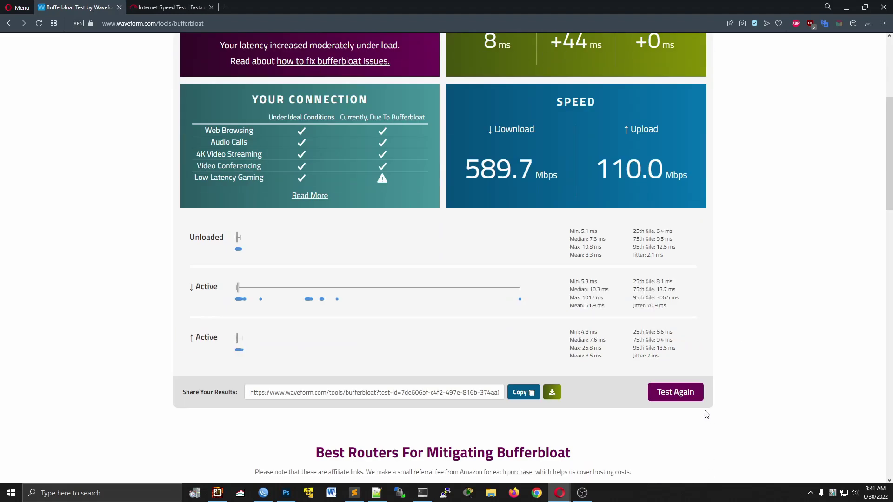
{"action": "left_click", "coordinate": [688, 393]}
{"action": "scroll", "coordinate": [745, 349], "scroll_direction": "up", "scroll_amount": 4}
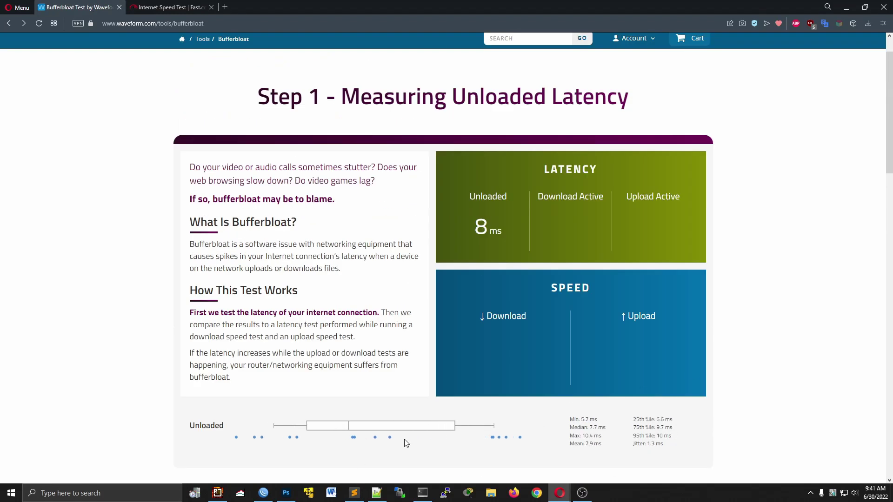
{"action": "scroll", "coordinate": [698, 336], "scroll_direction": "down", "scroll_amount": 1}
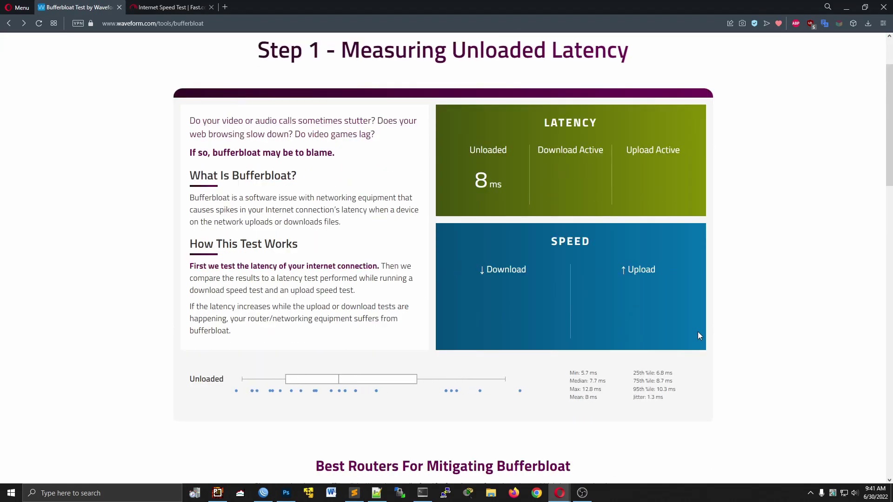
{"action": "left_click", "coordinate": [264, 493]}
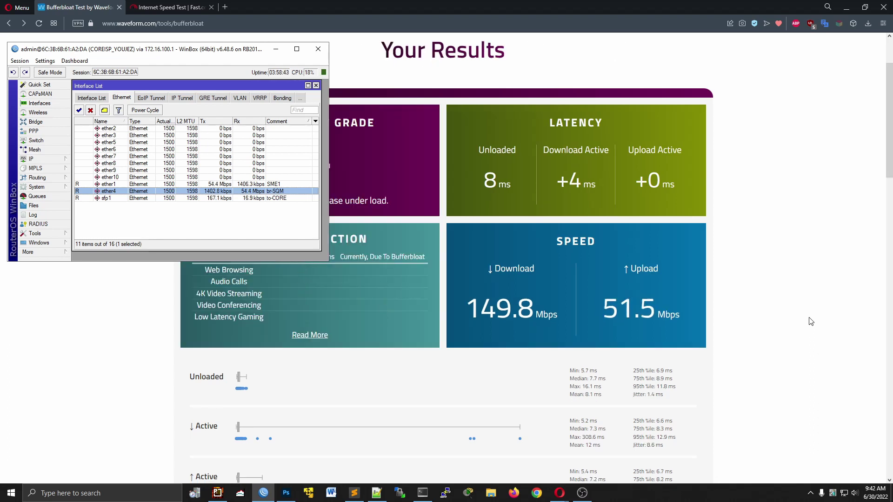
- Hide WinBox and highlight the A+ grade and the Low Latency Gaming row
{"action": "left_click", "coordinate": [811, 321]}
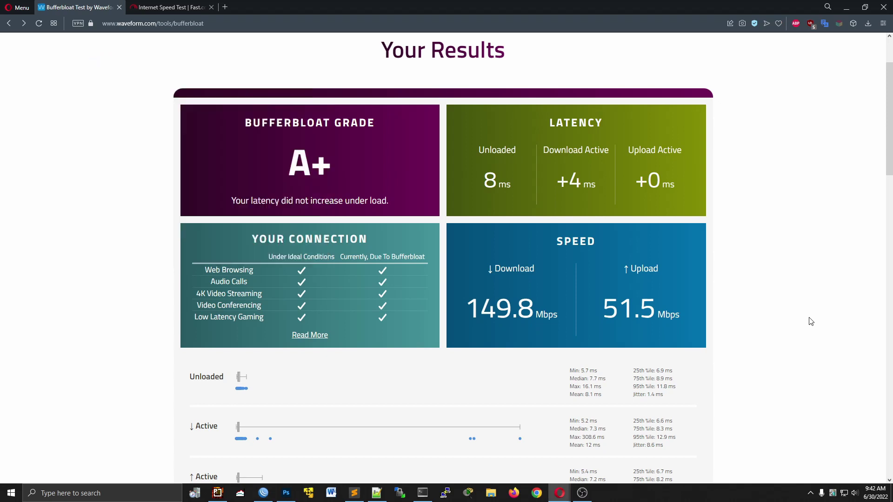
{"action": "left_click_drag", "start_coordinate": [329, 165], "coordinate": [287, 168]}
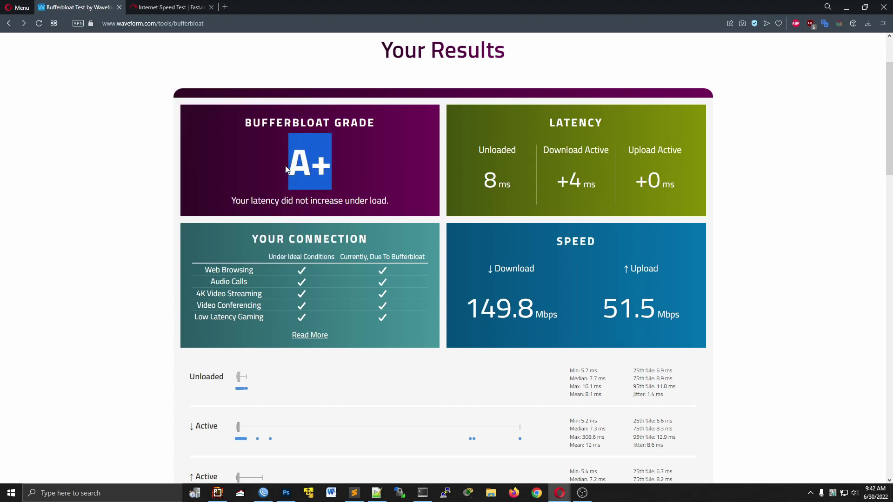
{"action": "left_click", "coordinate": [106, 219]}
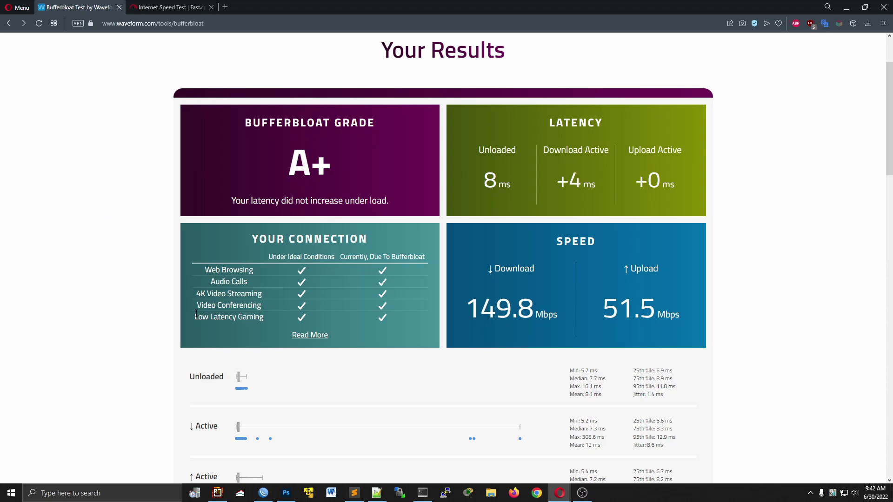
{"action": "left_click_drag", "start_coordinate": [194, 316], "coordinate": [391, 316]}
{"action": "left_click", "coordinate": [88, 286]}
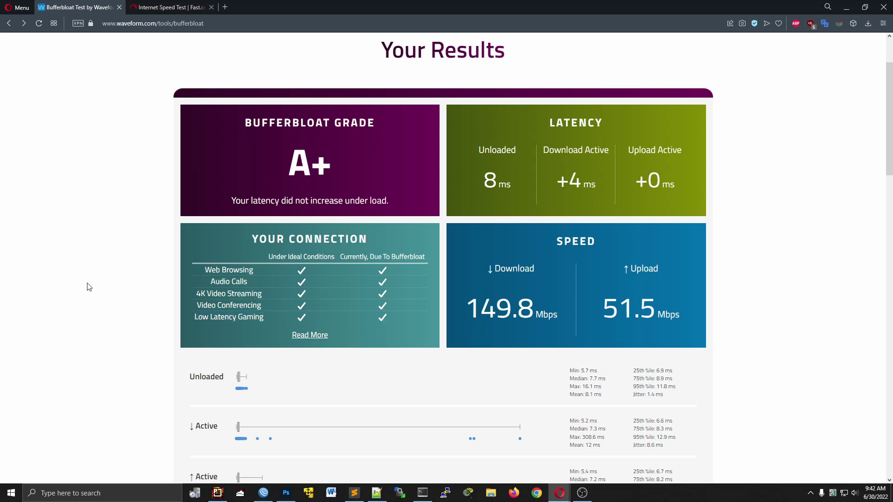